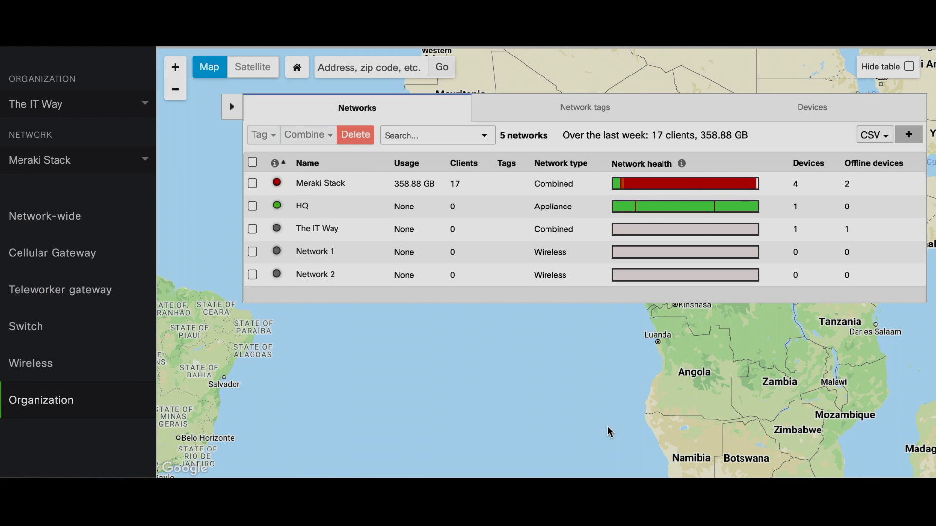
Step: Rename the third SSID to 'Splash page' in the SSIDs overview and save it
mouse_move(87, 368)
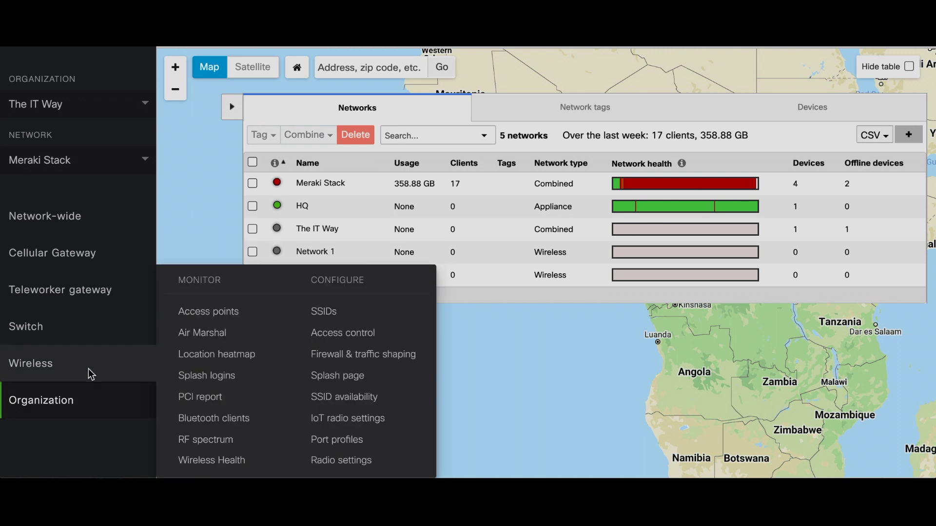
left_click(329, 310)
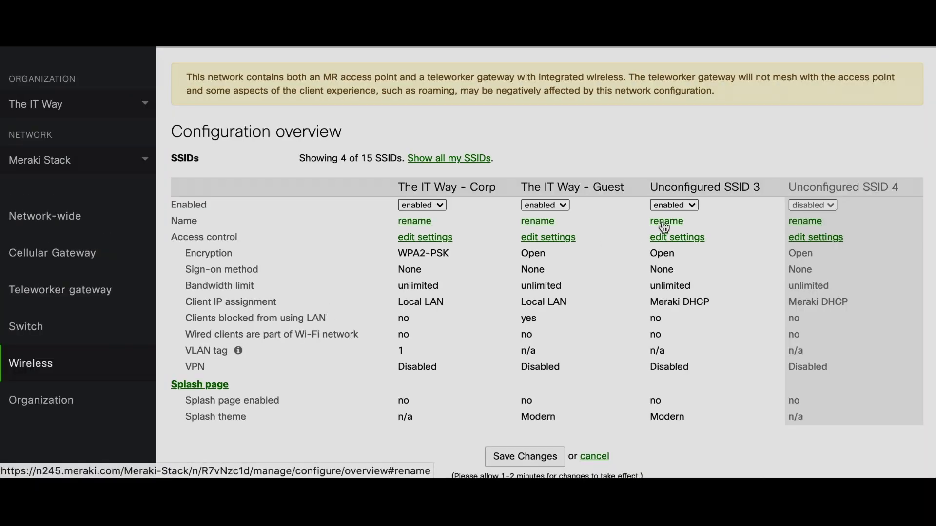
left_click(666, 220)
triple_click(682, 224)
type("Spal")
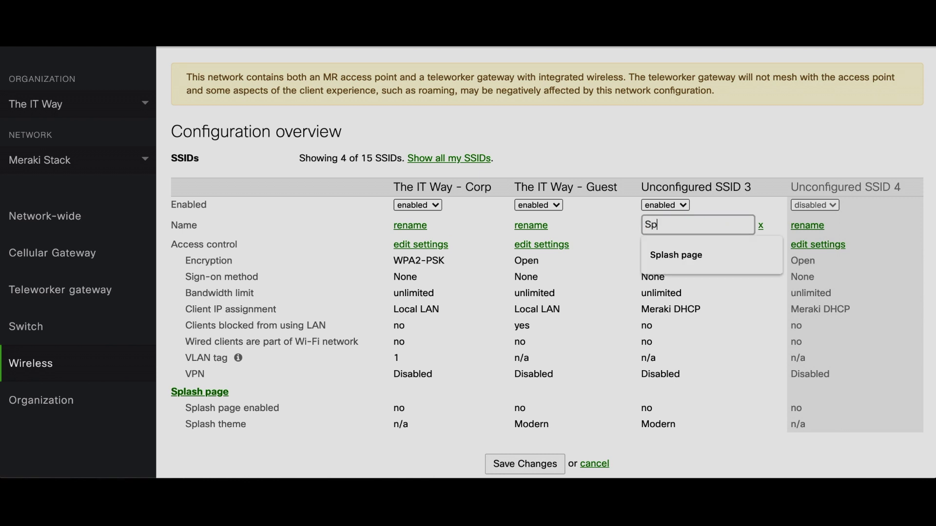
key("BackSpace")
key("BackSpace")
type("l")
left_click(683, 256)
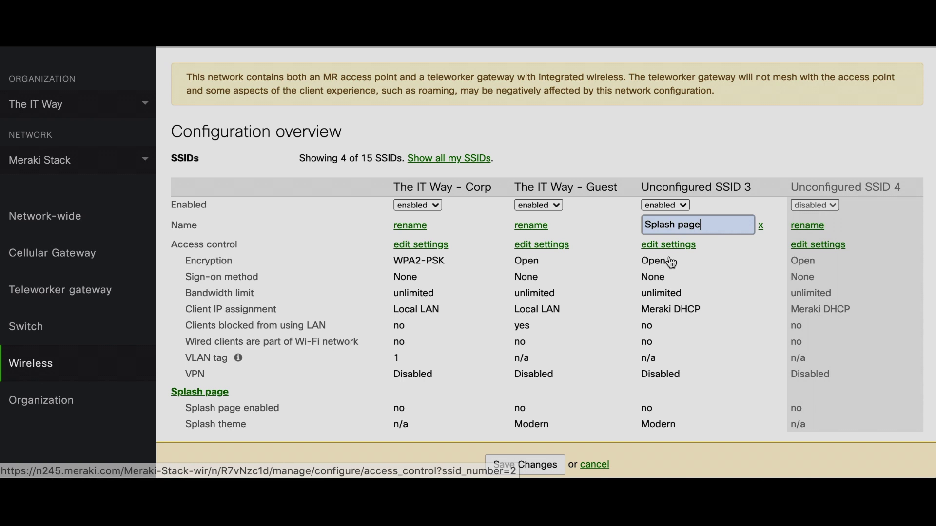
left_click(543, 463)
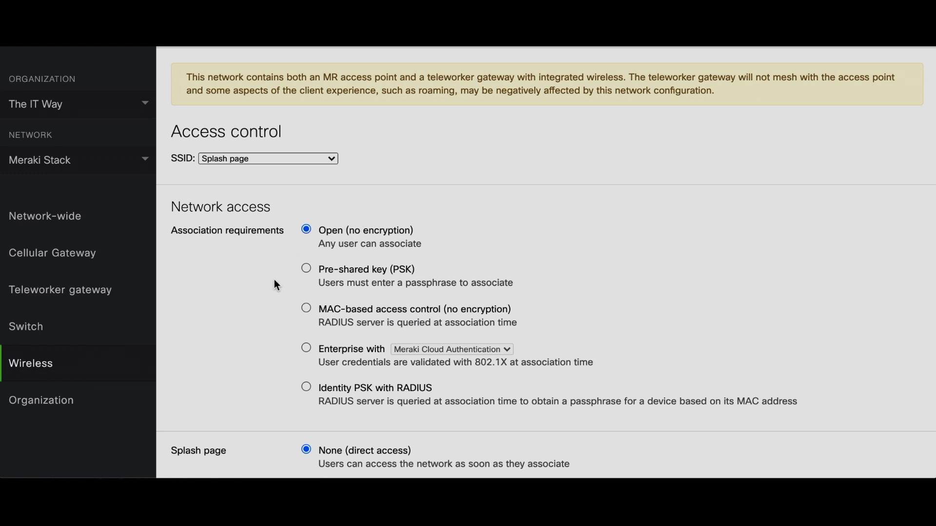
Step: Choose Click-through as the Splash page SSID's splash page
scroll(276, 285, "down", 5)
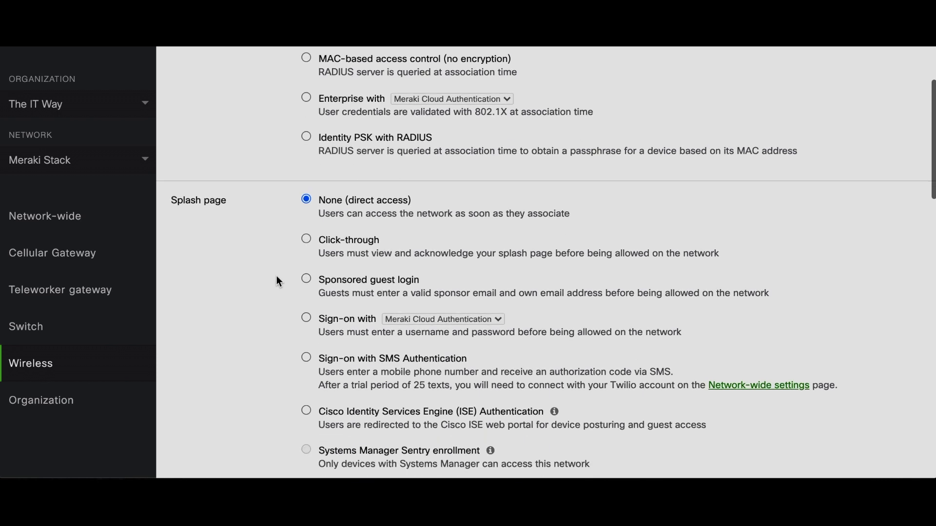
scroll(282, 247, "down", 1)
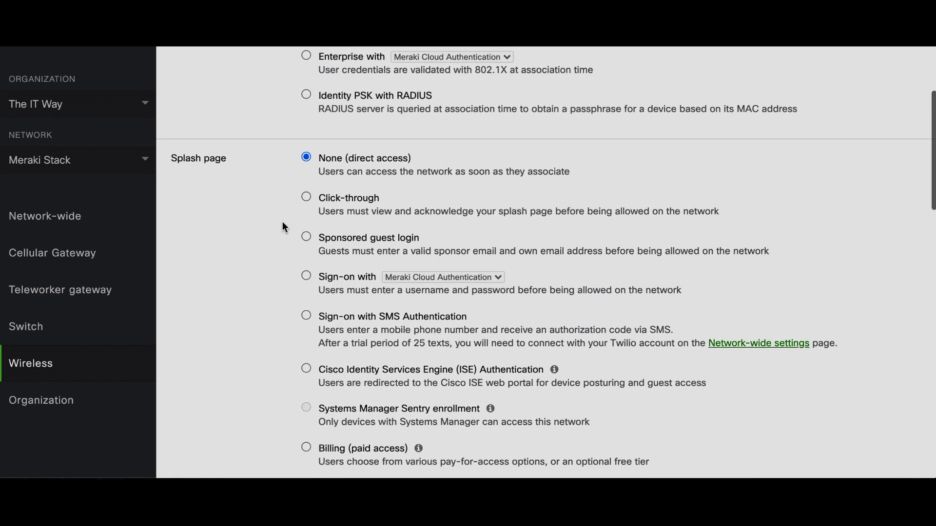
left_click(306, 196)
scroll(274, 245, "down", 2)
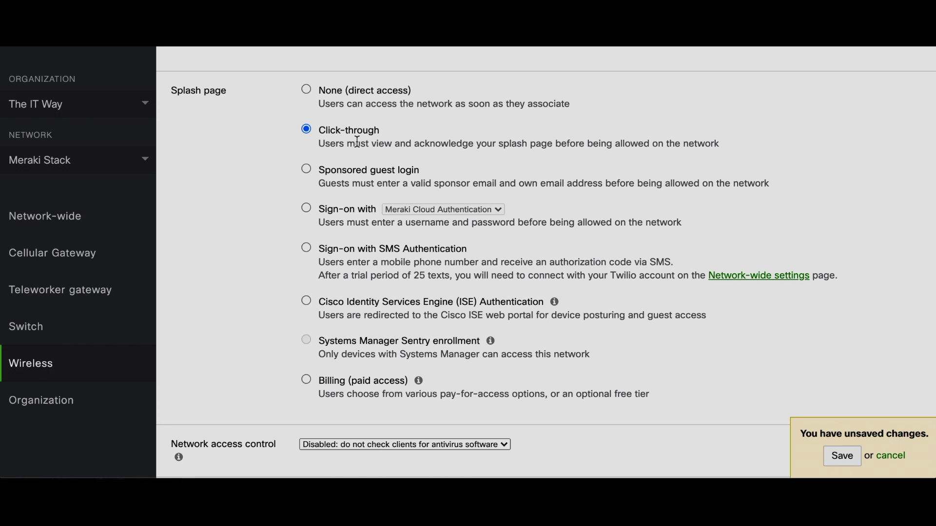
Step: Keep blocking all access until sign-on and the walled garden enabled, then save the access control
scroll(267, 220, "down", 8)
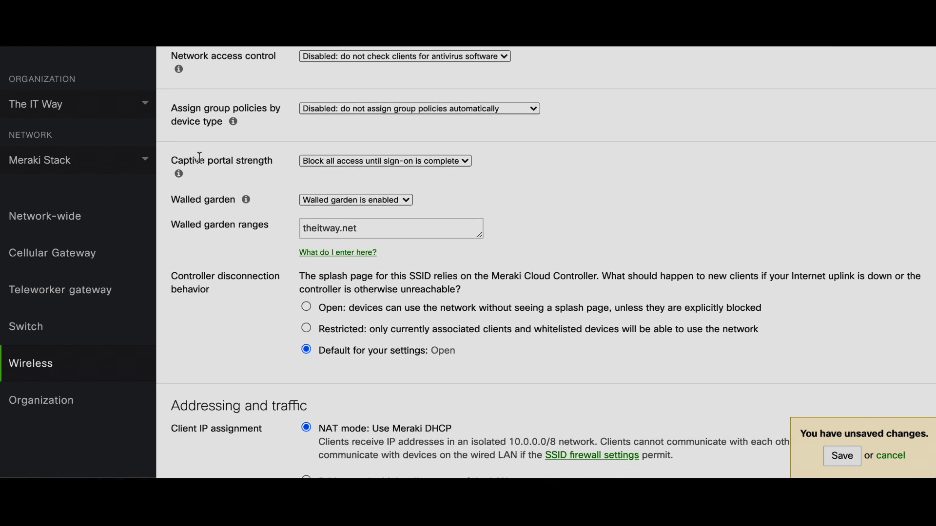
left_click(329, 161)
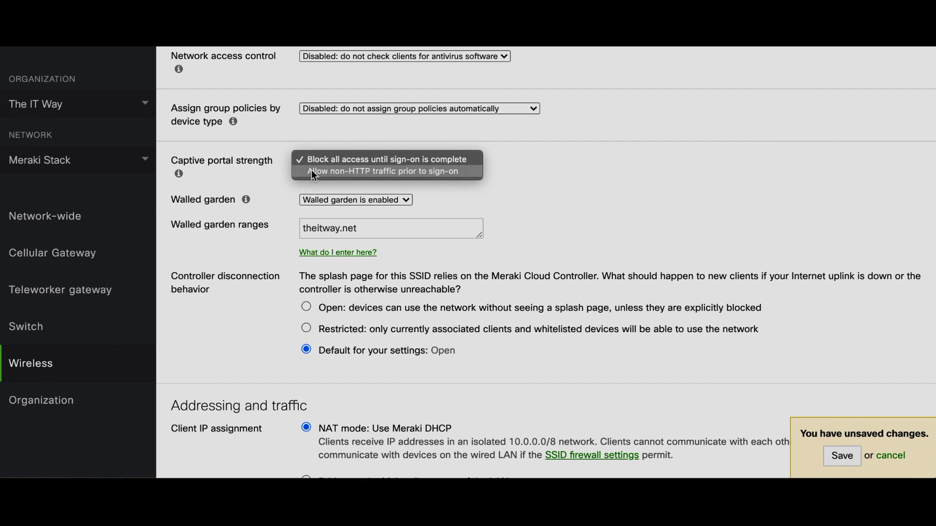
left_click(315, 161)
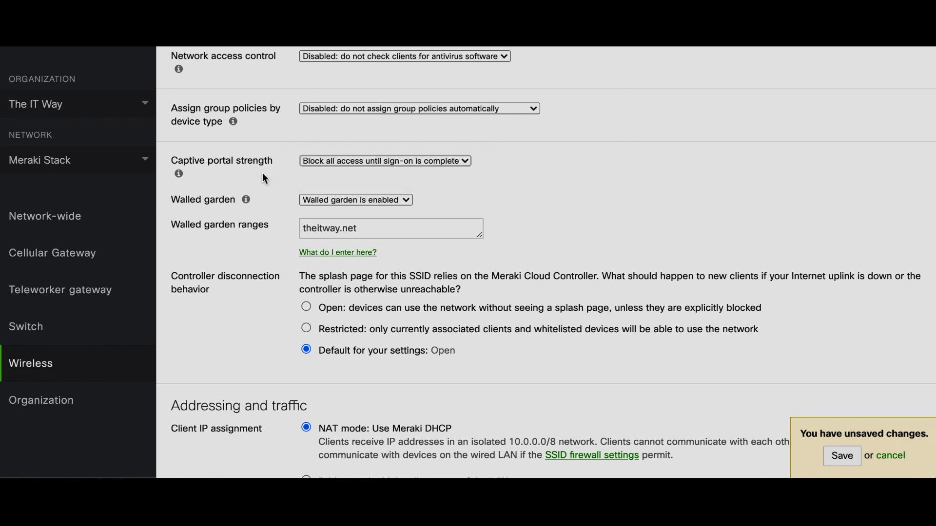
left_click(315, 200)
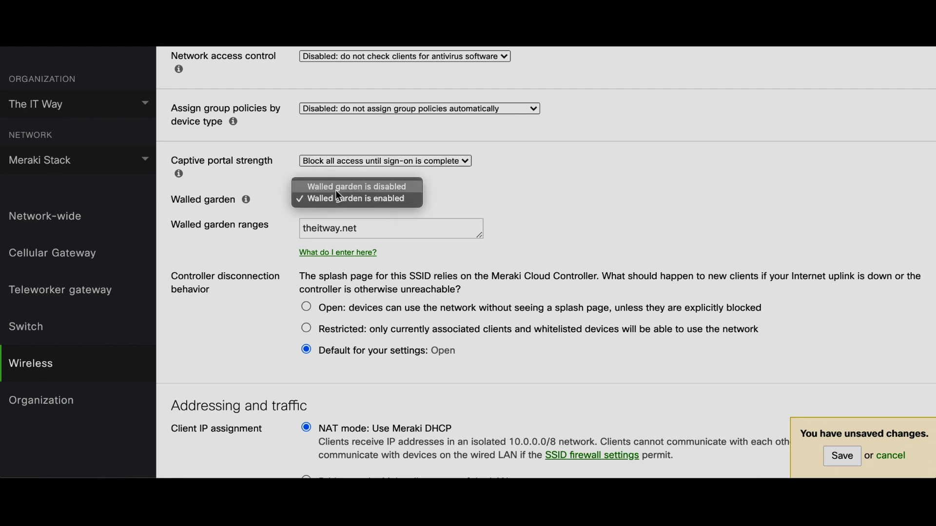
left_click(336, 191)
left_click(335, 201)
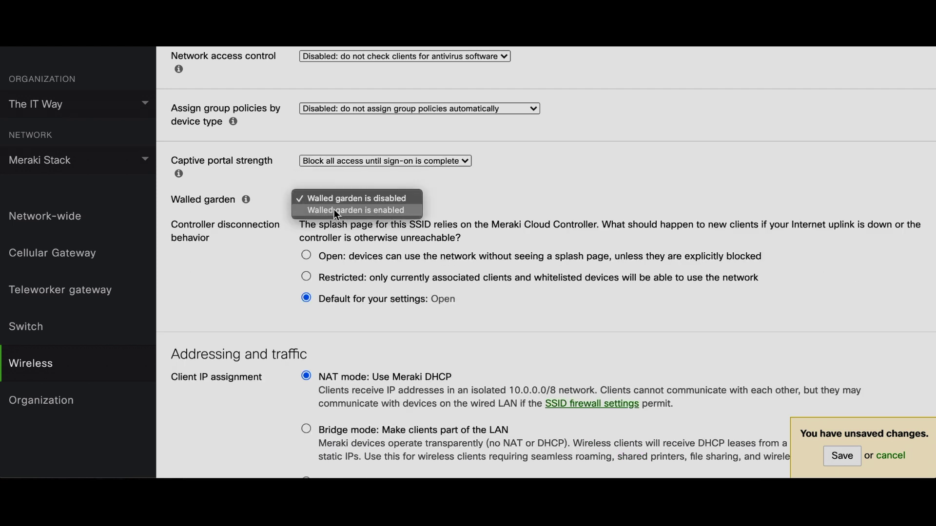
left_click(336, 211)
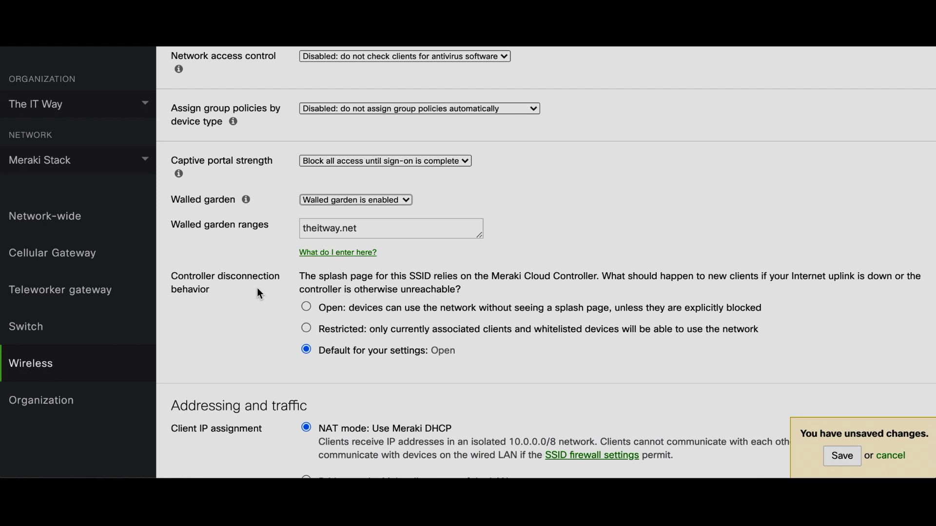
left_click(840, 456)
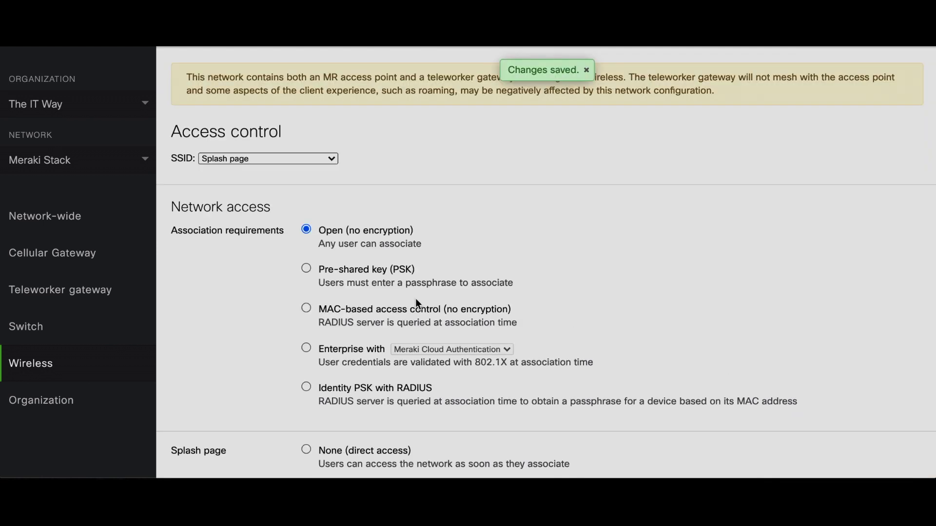
Step: View the MR30H AP details, then join the Splash page Wi-Fi network from the Mac
mouse_move(115, 359)
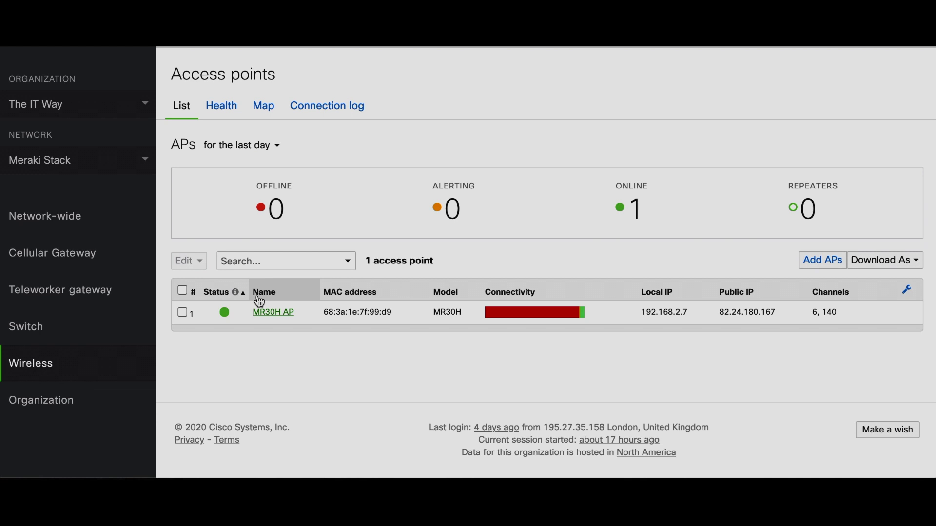
left_click(260, 312)
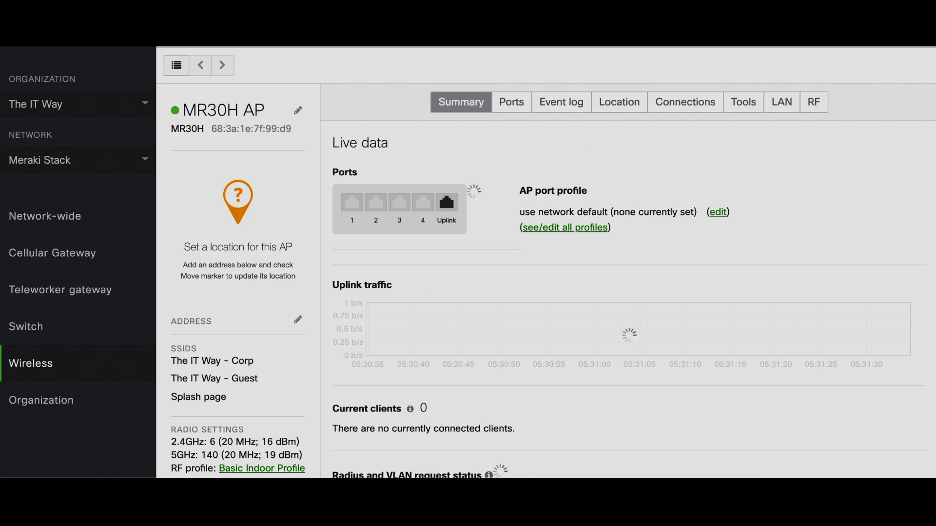
left_click(669, 46)
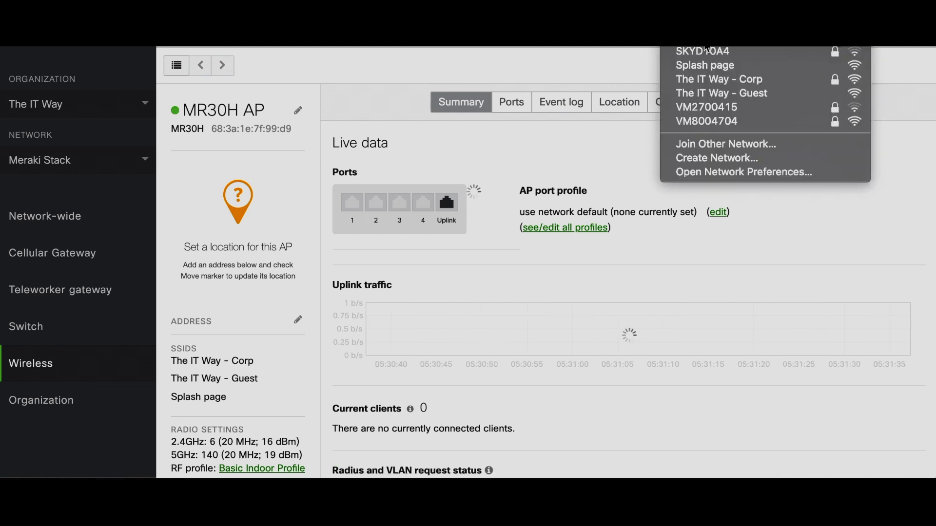
left_click(705, 67)
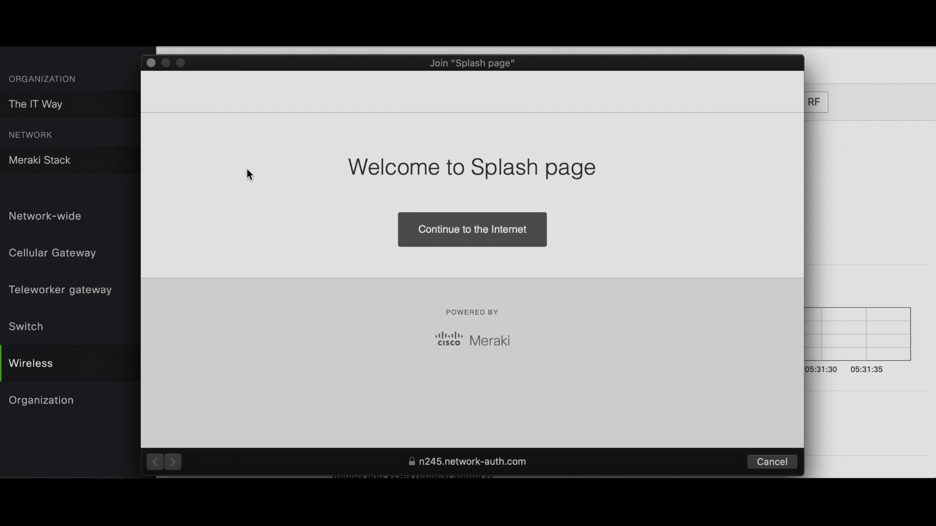
Step: Close the login window and set the splash welcome message to 'this is a message'
left_click(151, 63)
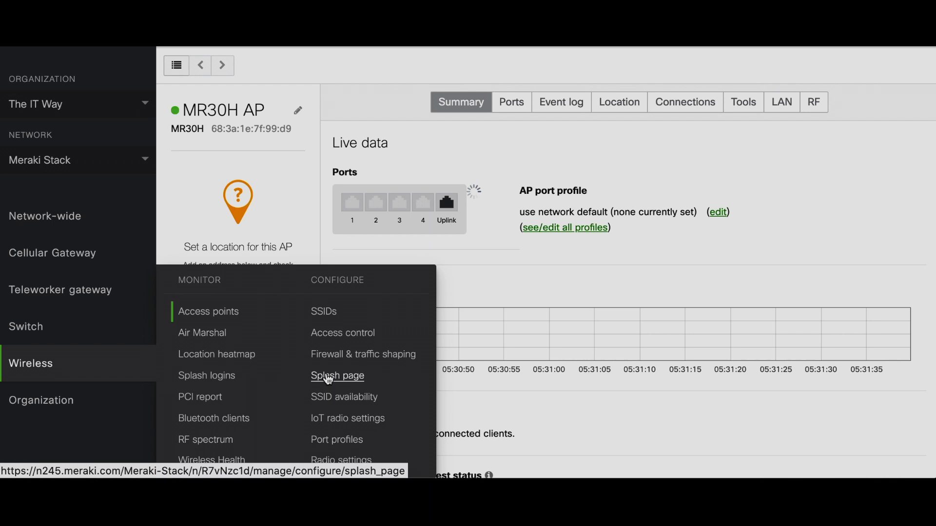
left_click(329, 378)
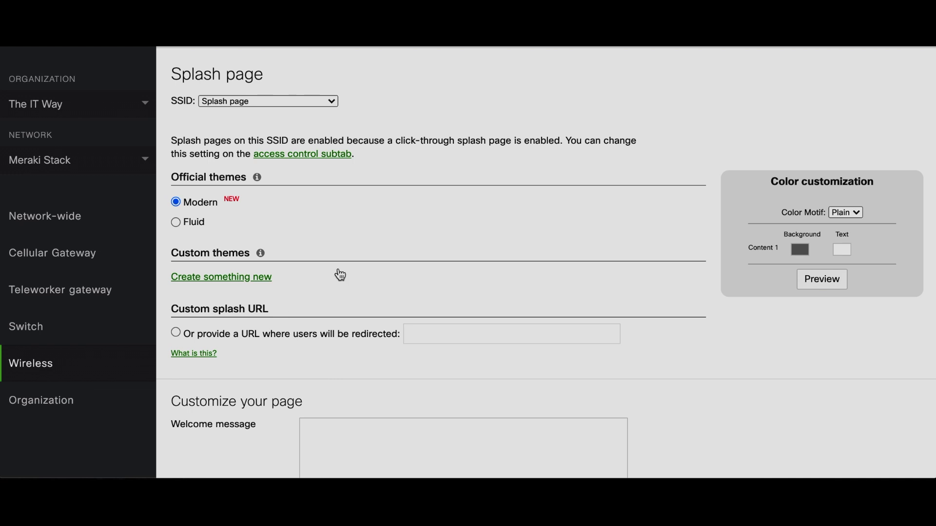
scroll(357, 290, "down", 3)
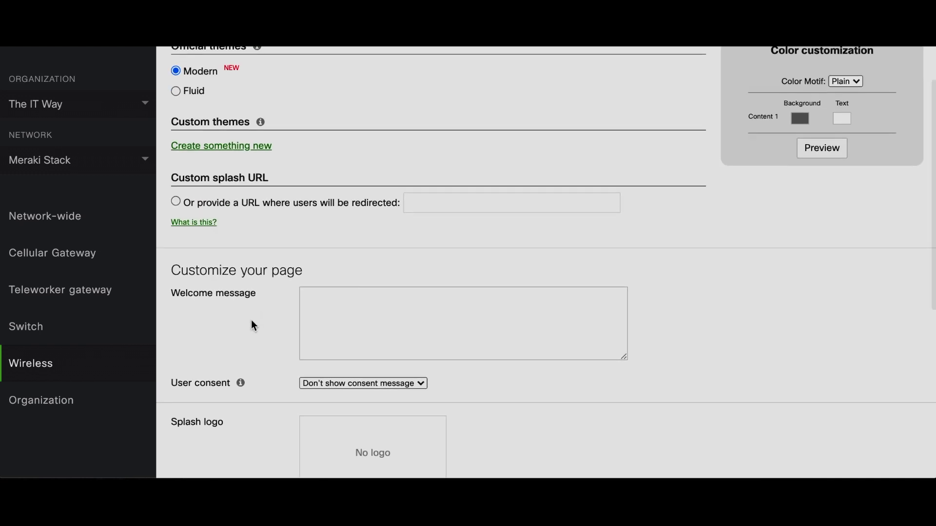
left_click(394, 307)
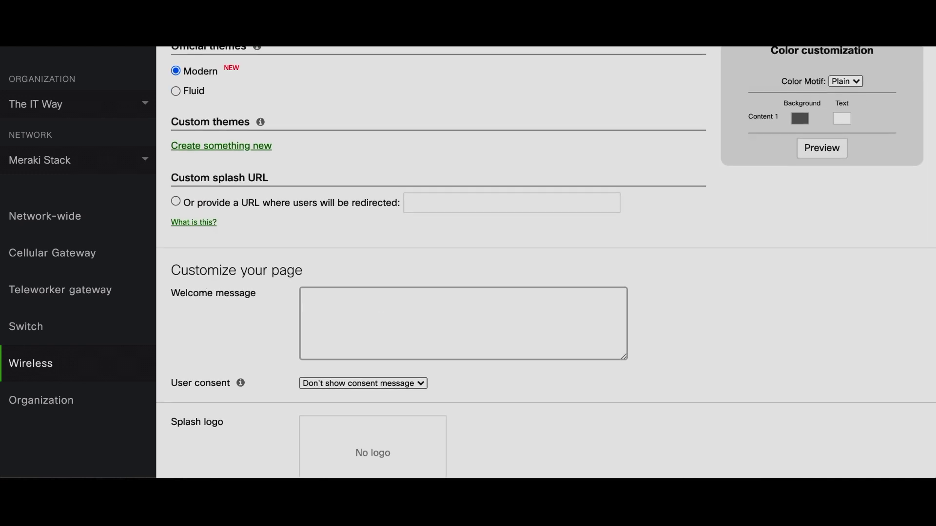
type("this")
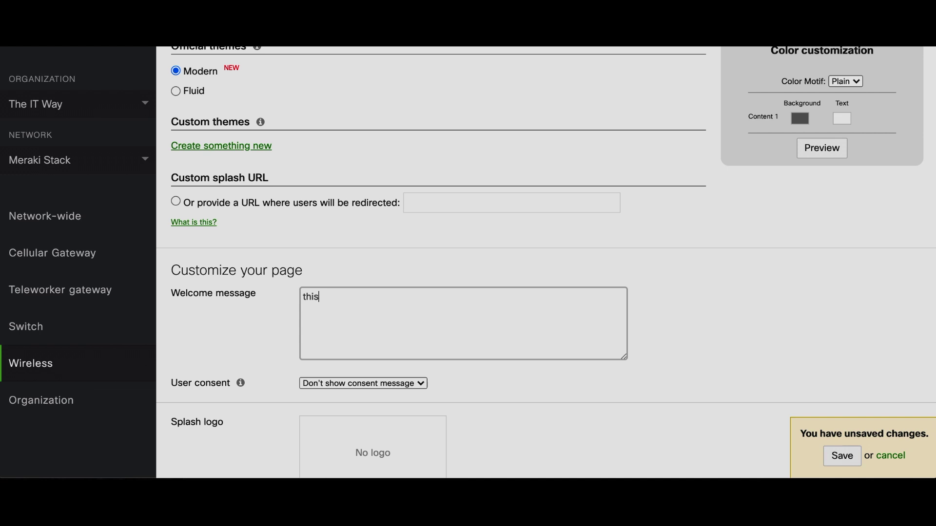
type(" is a message")
Step: Require a consent message reading 'Consent here'
scroll(277, 344, "down", 2)
left_click(334, 314)
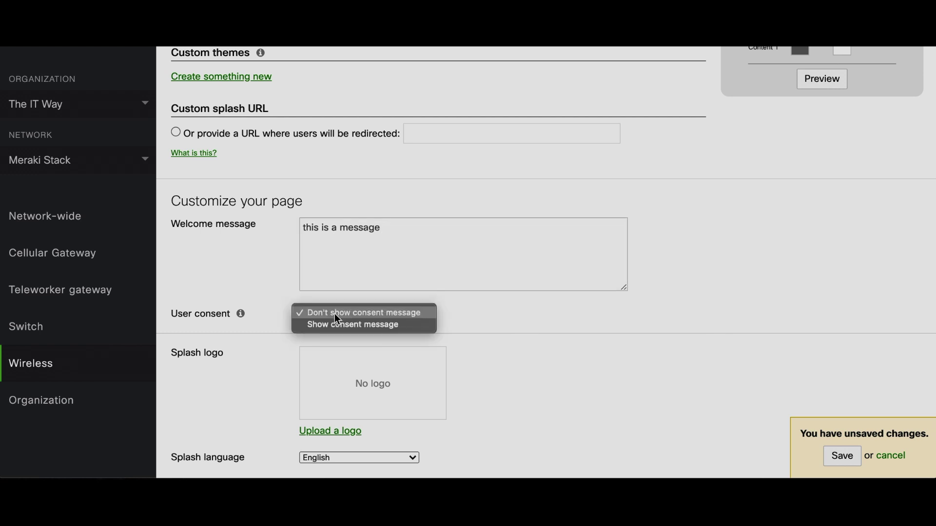
left_click(337, 326)
left_click(336, 342)
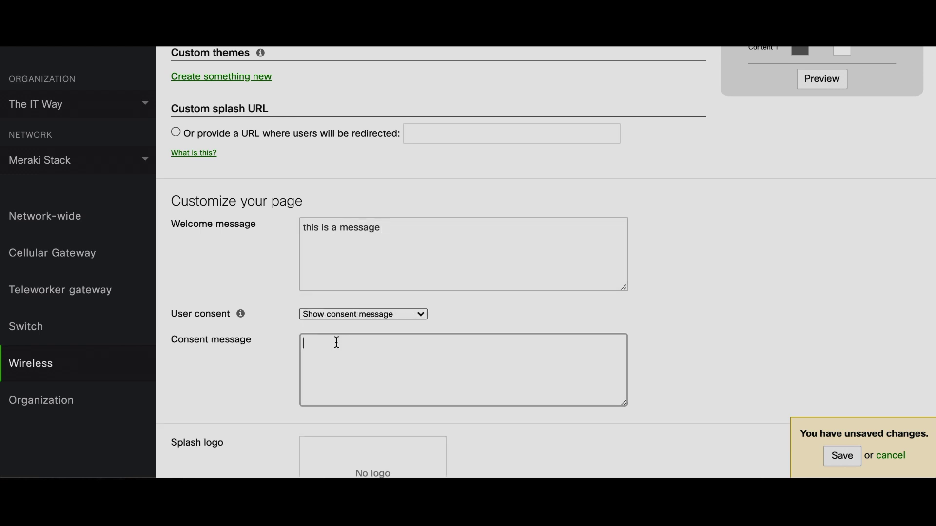
type("Consent here")
scroll(276, 365, "down", 4)
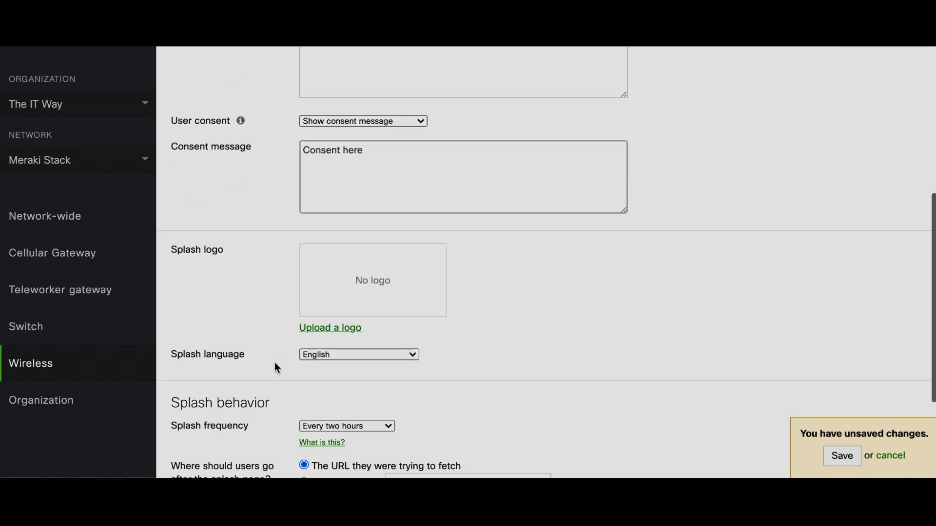
scroll(275, 367, "down", 2)
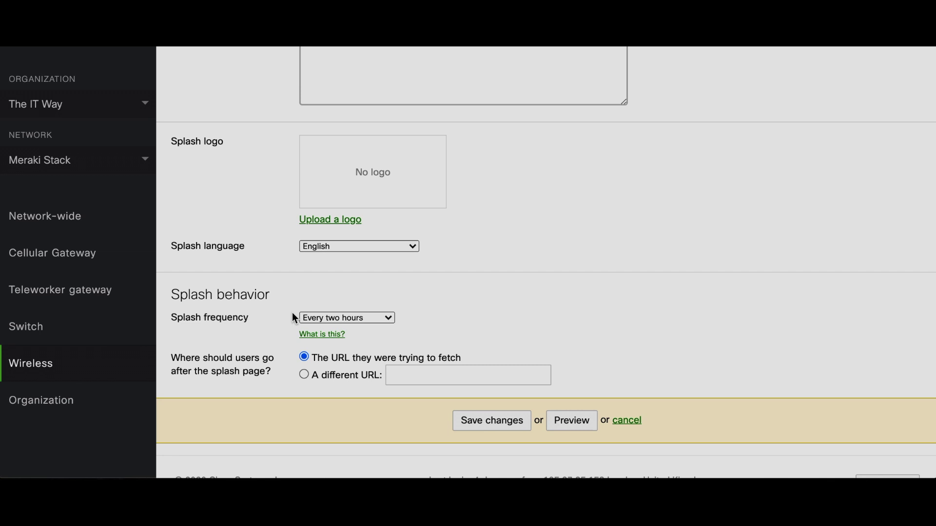
left_click(314, 318)
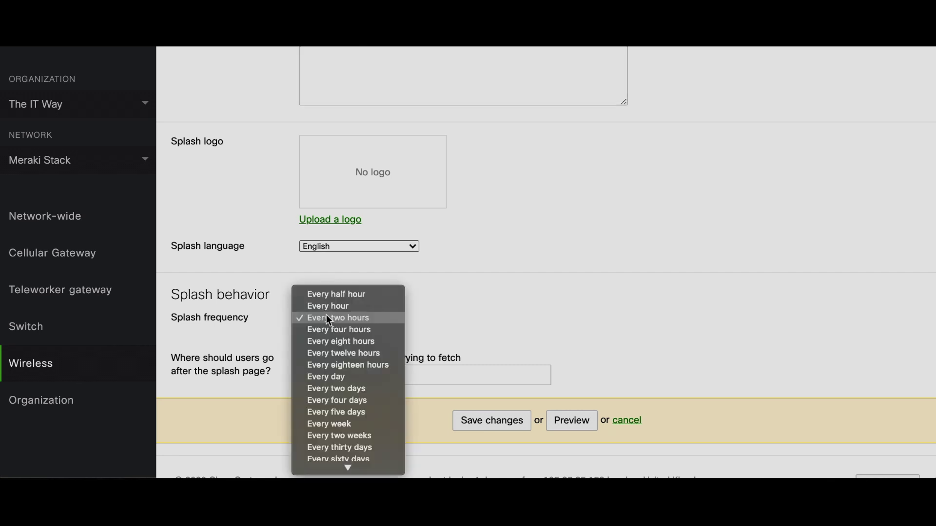
left_click(370, 331)
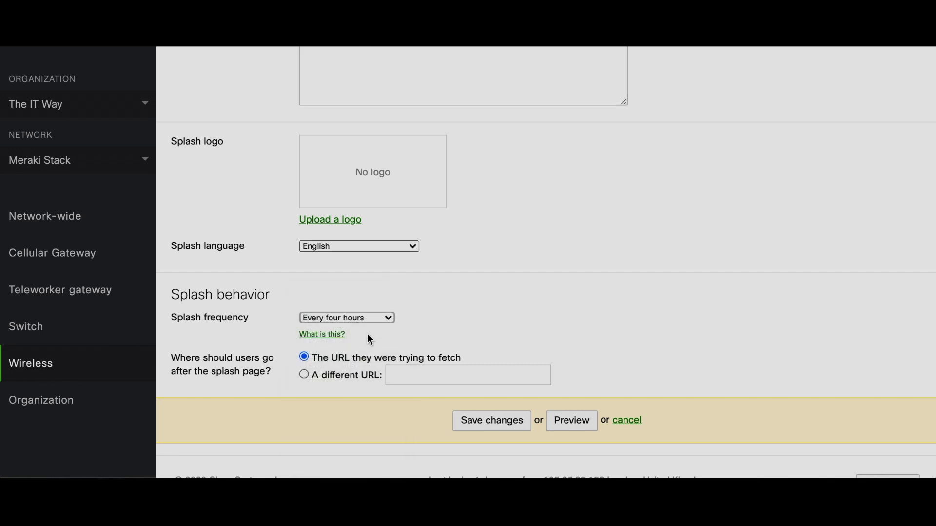
left_click(303, 373)
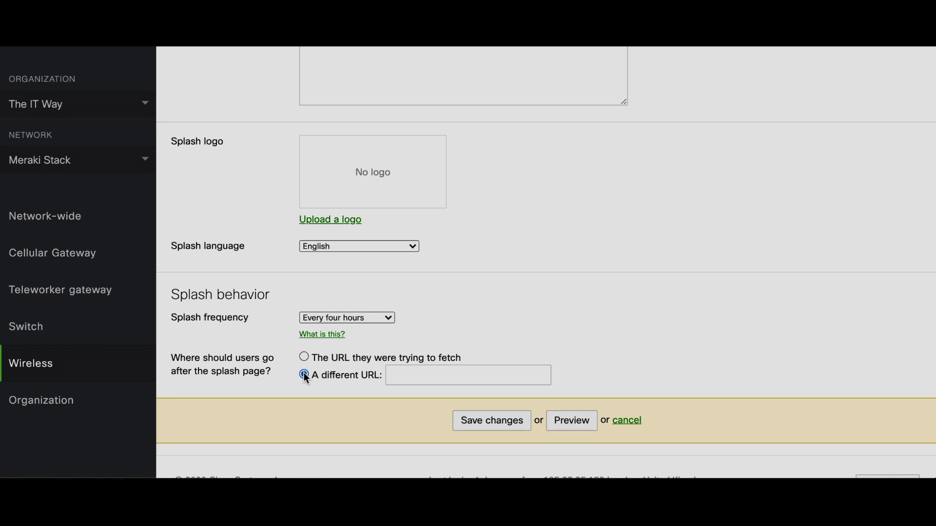
left_click(404, 375)
type("htt")
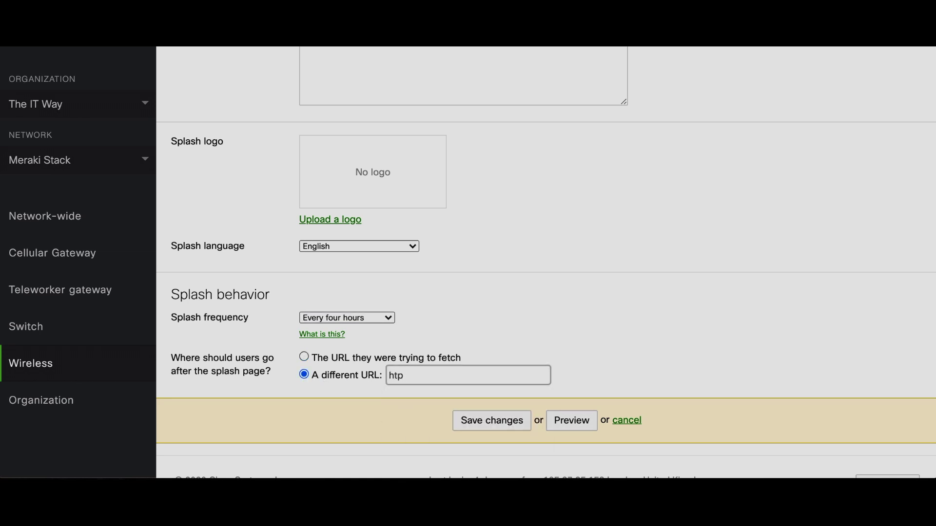
type("p://espn.com")
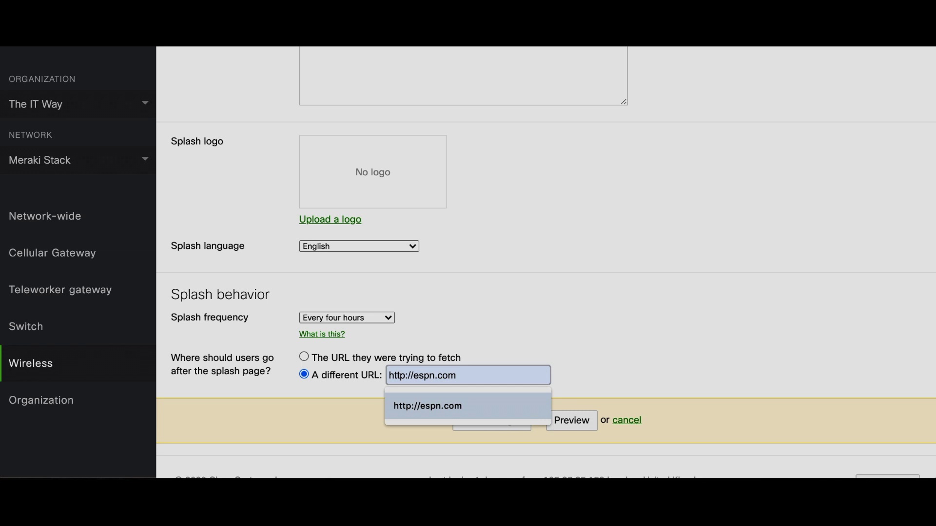
left_click(425, 407)
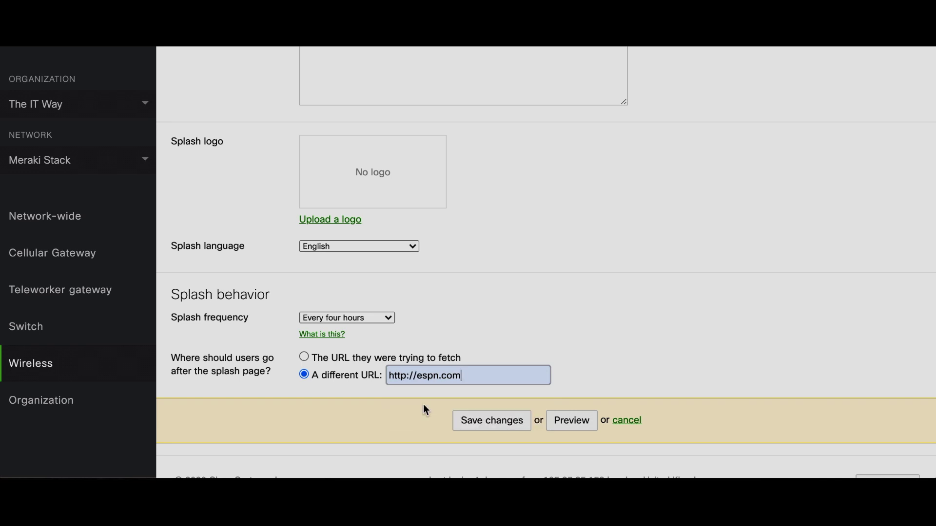
left_click(489, 420)
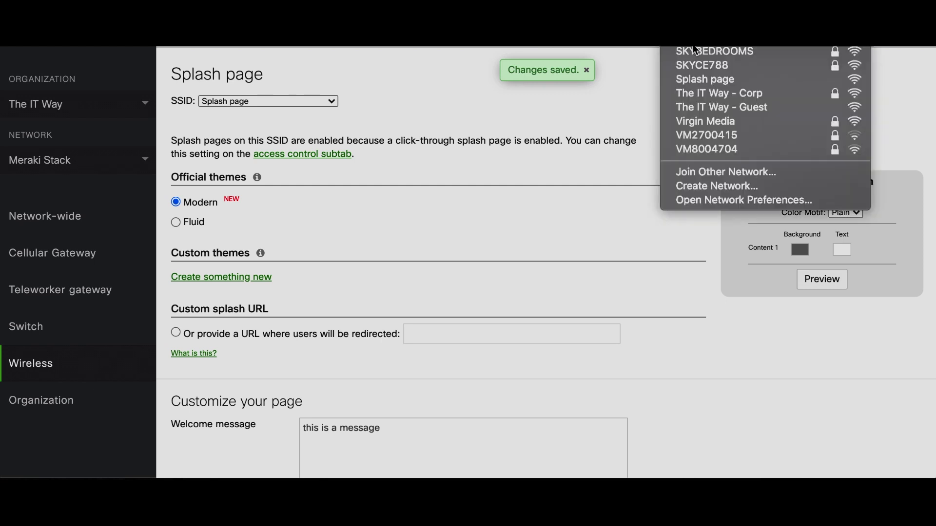
Step: Join the Splash page Wi-Fi, accept the consent, and continue to the internet
left_click(707, 77)
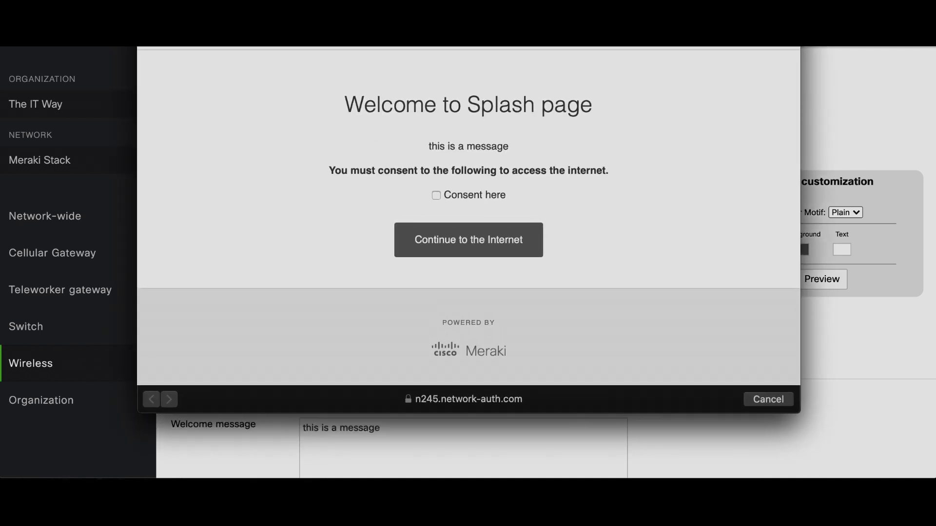
double_click(507, 49)
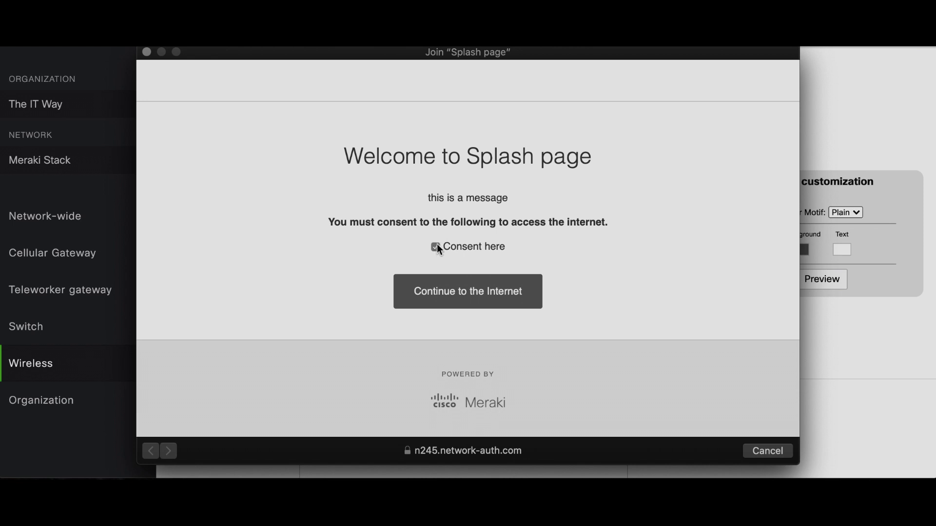
left_click(479, 292)
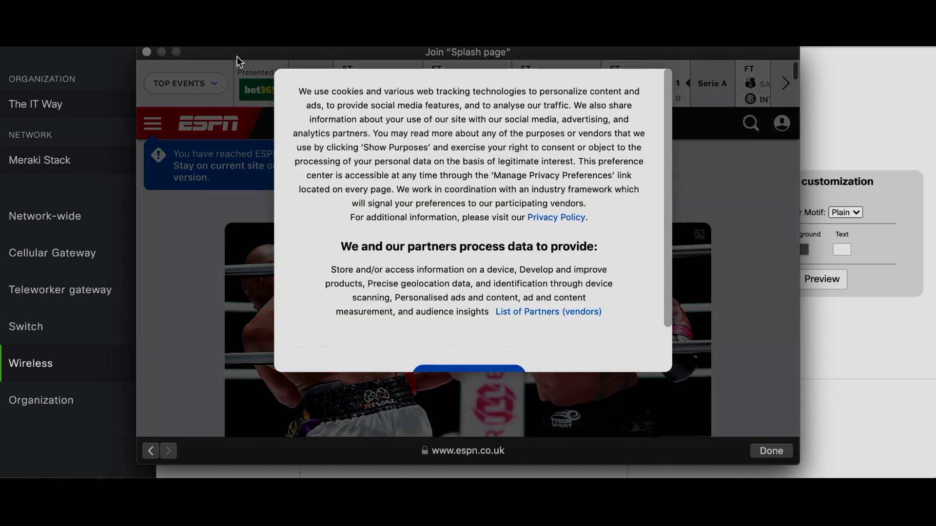
Step: Close the ESPN window and open the Splash page SSID's access control settings
left_click(148, 51)
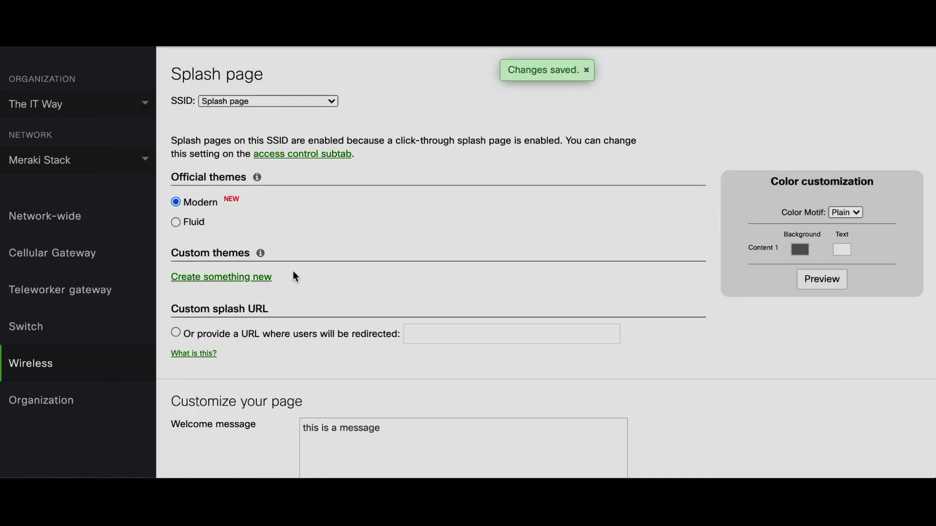
mouse_move(129, 364)
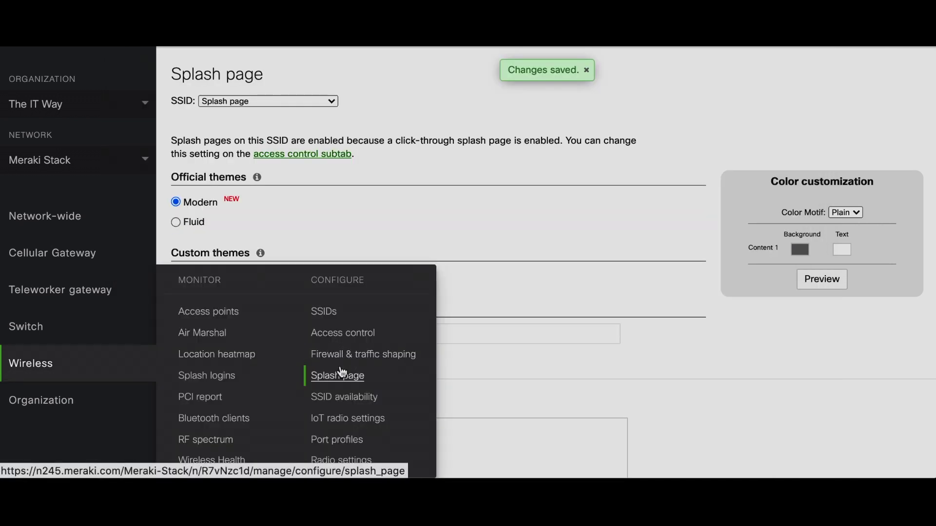
left_click(325, 315)
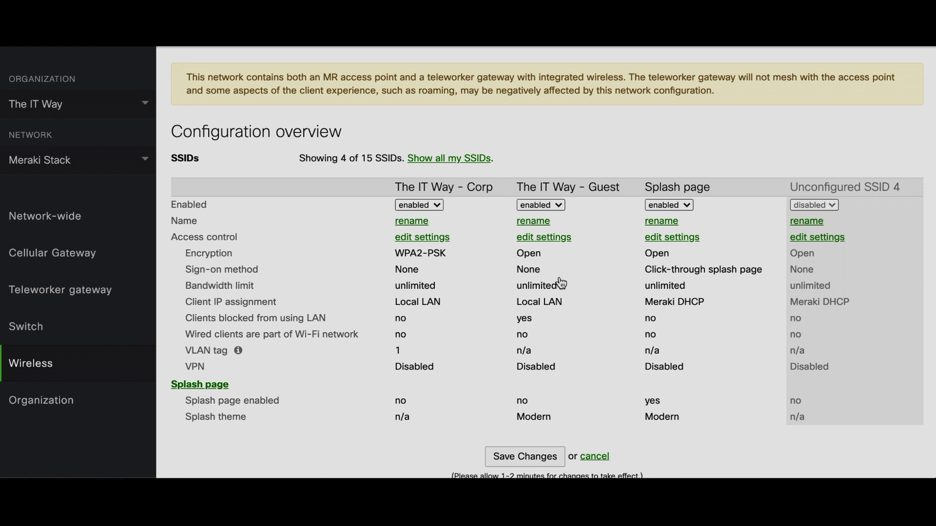
left_click(692, 240)
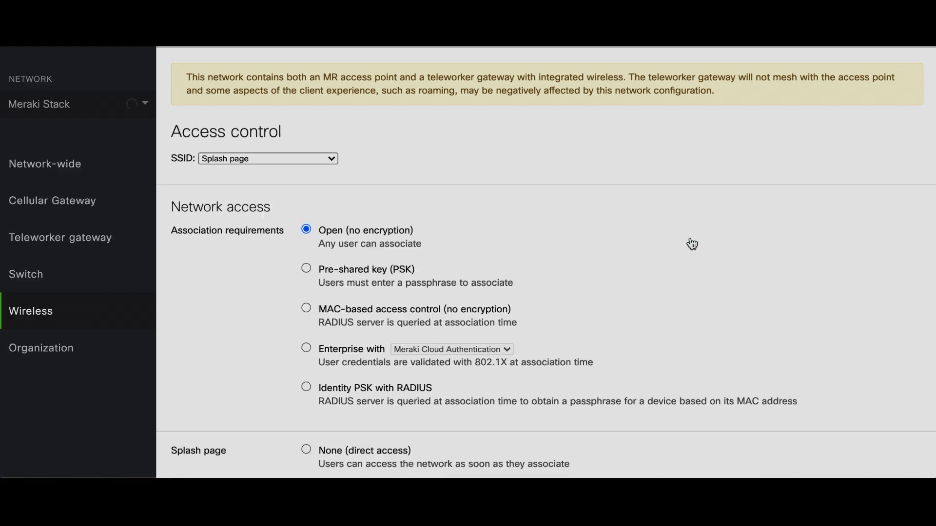
Step: Switch the splash page to Sign-on with Meraki Cloud Authentication and save
scroll(262, 328, "down", 5)
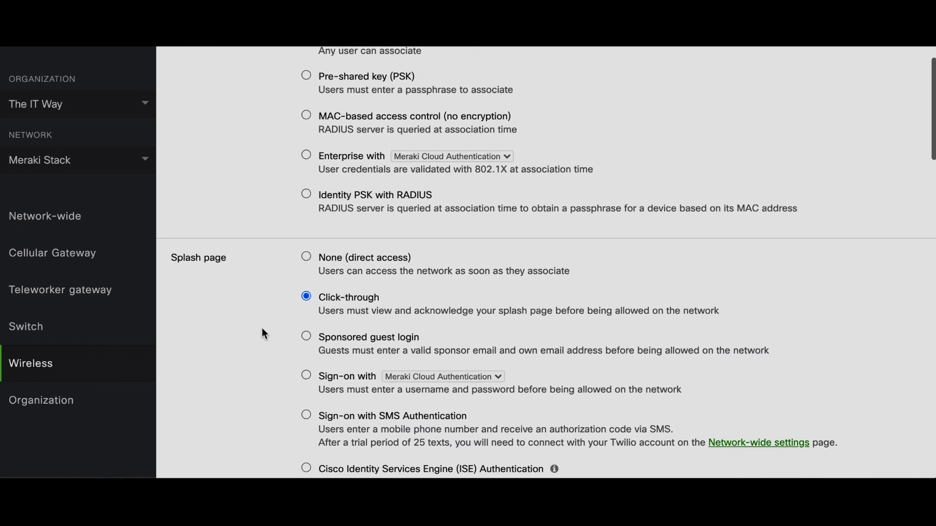
left_click(307, 293)
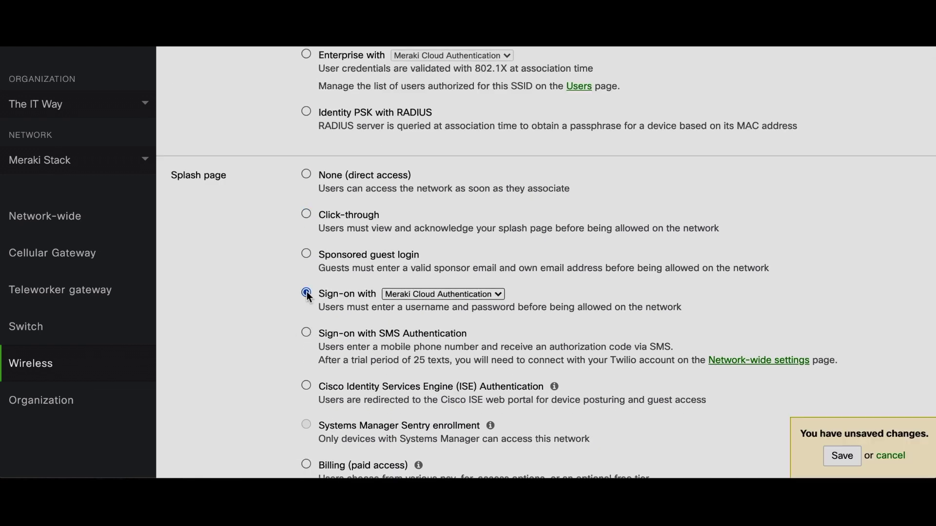
left_click(438, 294)
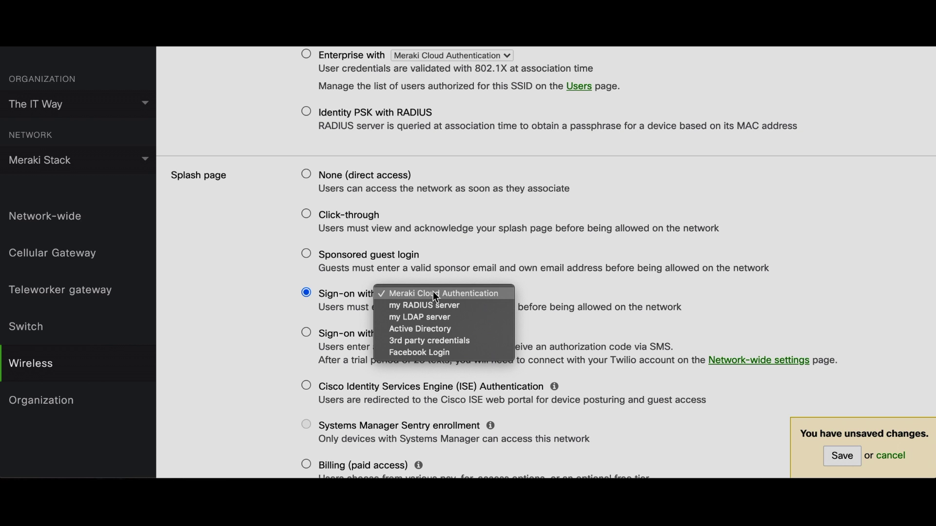
left_click(845, 461)
left_click(844, 460)
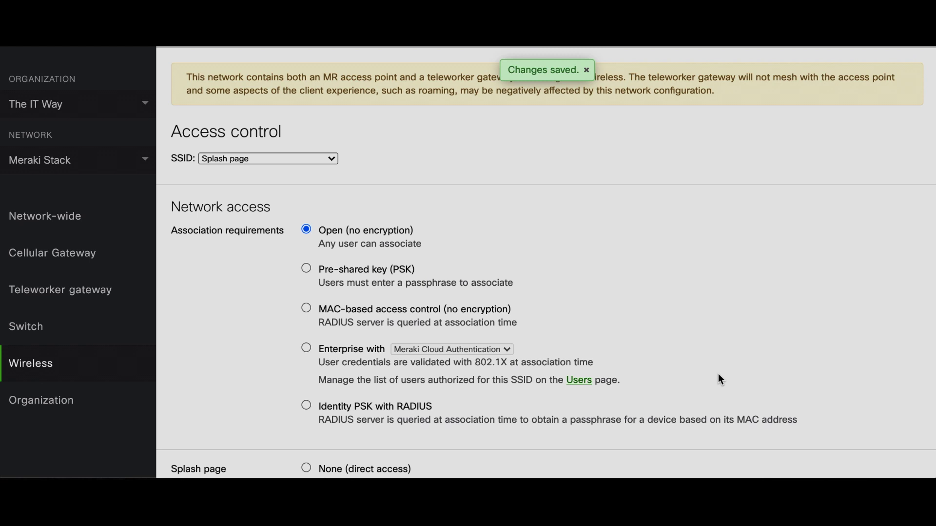
Step: Start a new user with description user2, its e-mail address, and a password
mouse_move(100, 213)
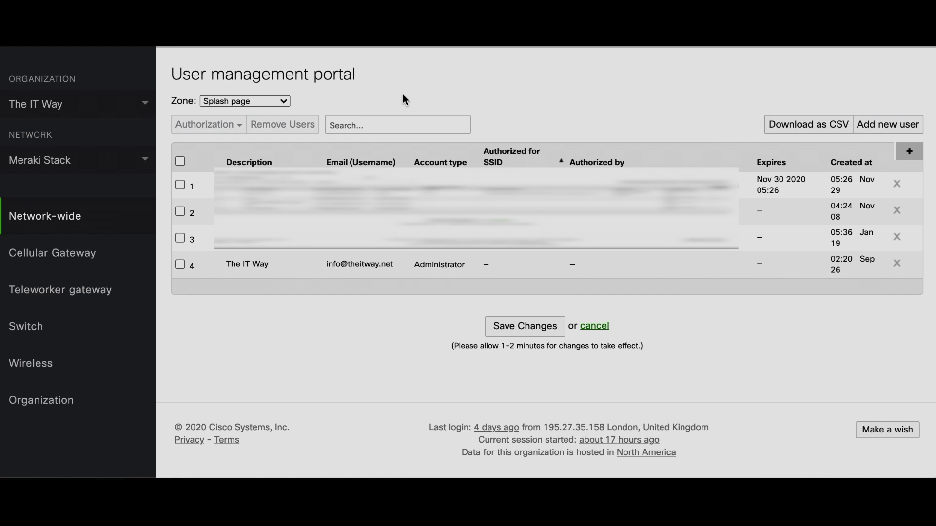
left_click(888, 125)
left_click(405, 217)
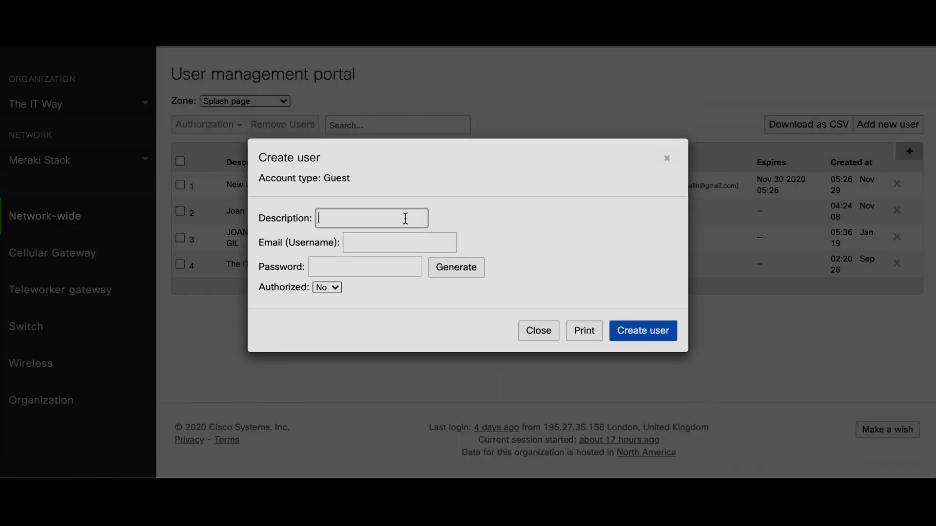
type("user2")
left_click(422, 239)
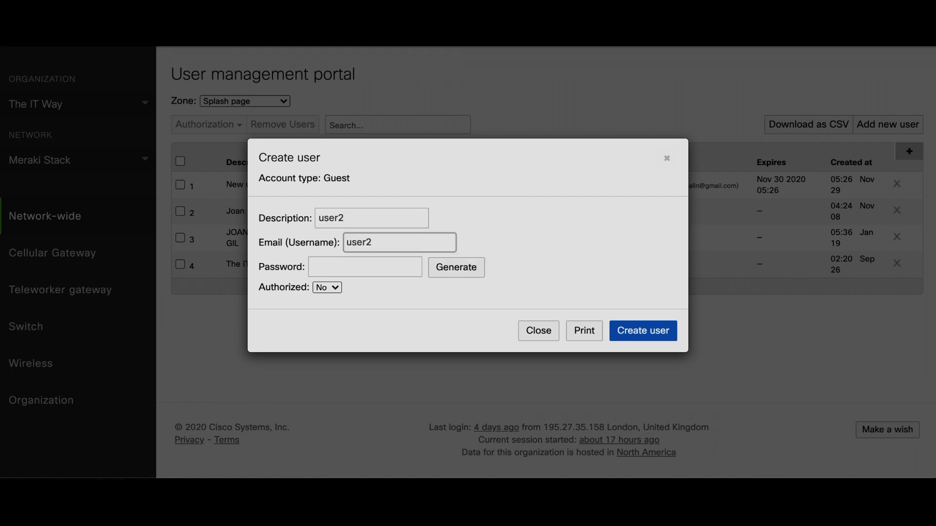
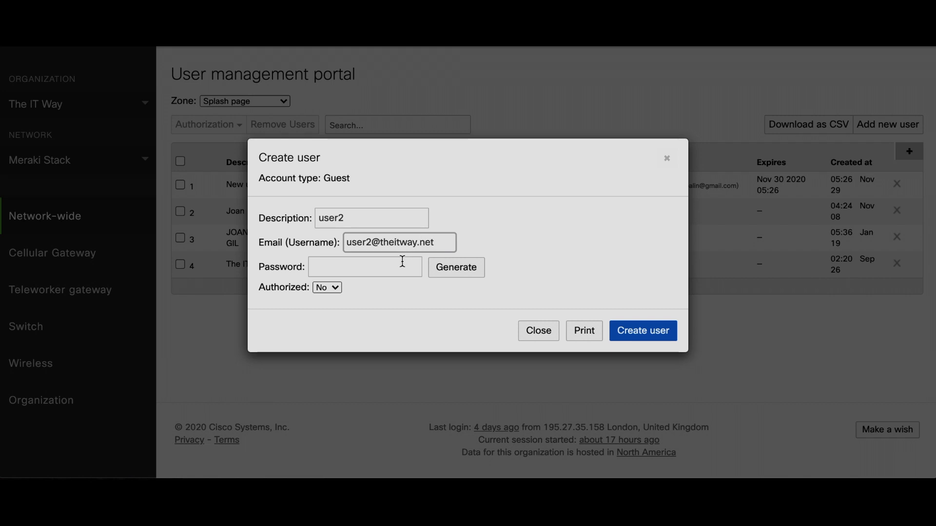
left_click(400, 266)
type("user2")
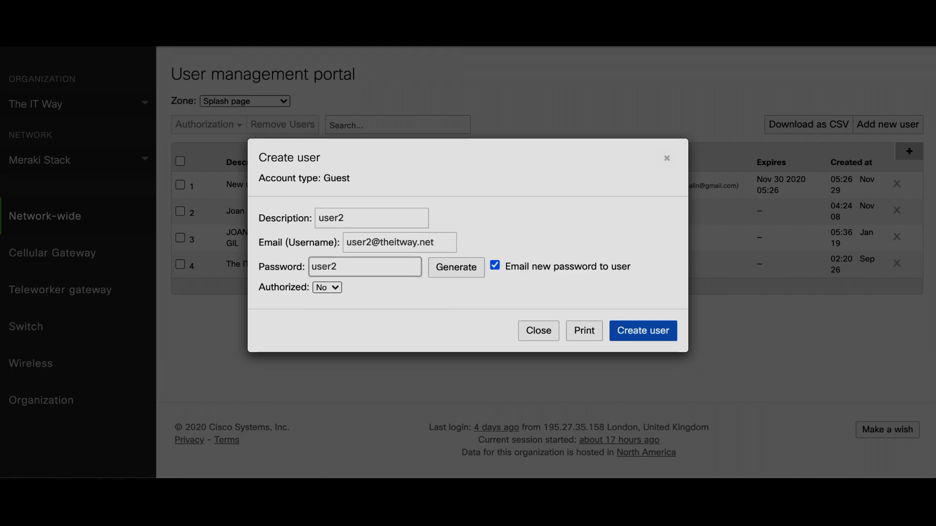
Step: Authorize the user, expire the account after 1 day, skip e-mailing the password, and save
left_click(334, 288)
left_click(332, 276)
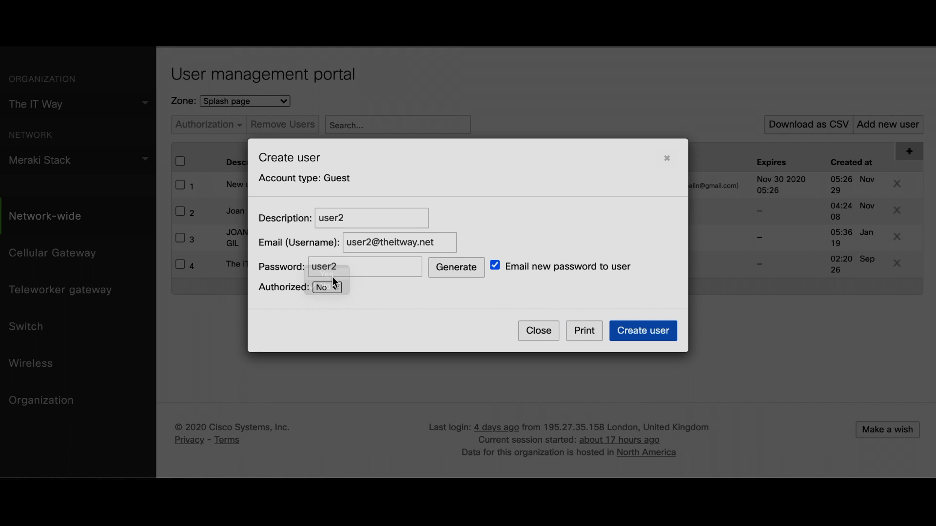
left_click(382, 324)
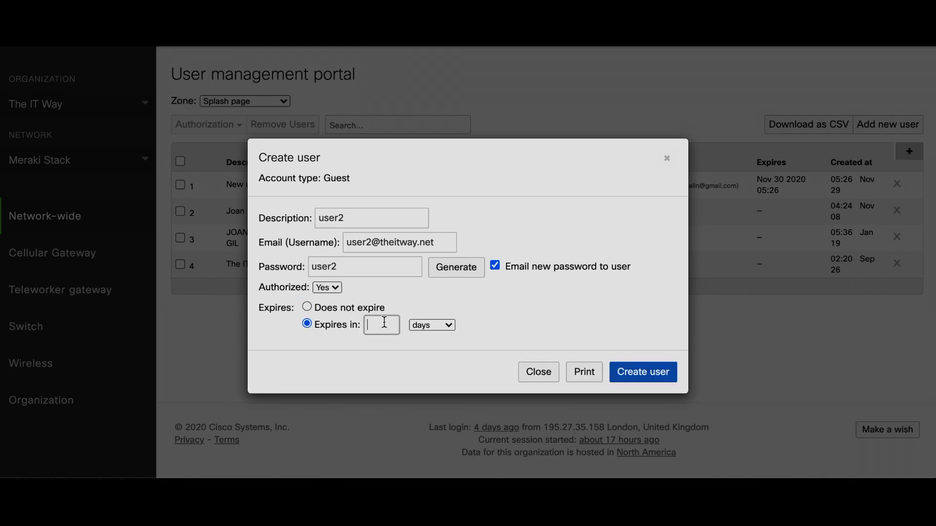
type("1")
left_click(498, 267)
left_click(647, 372)
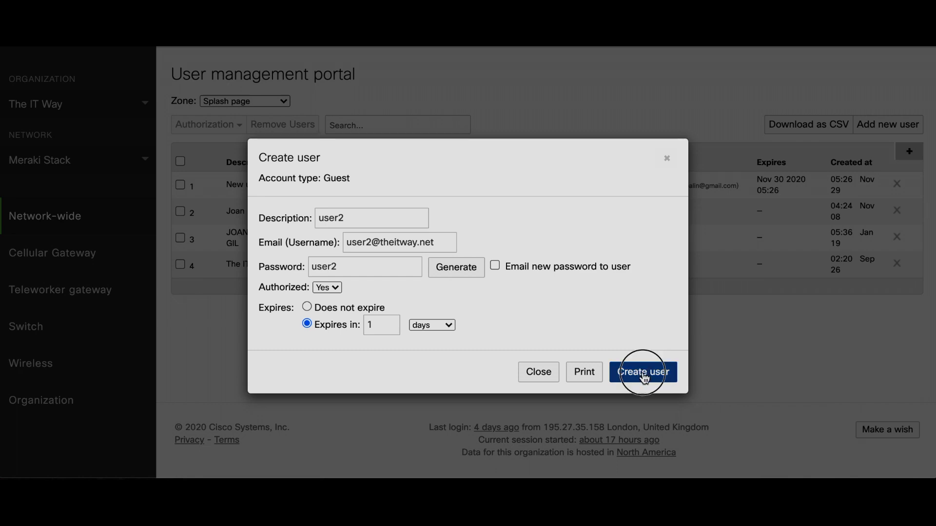
left_click(542, 361)
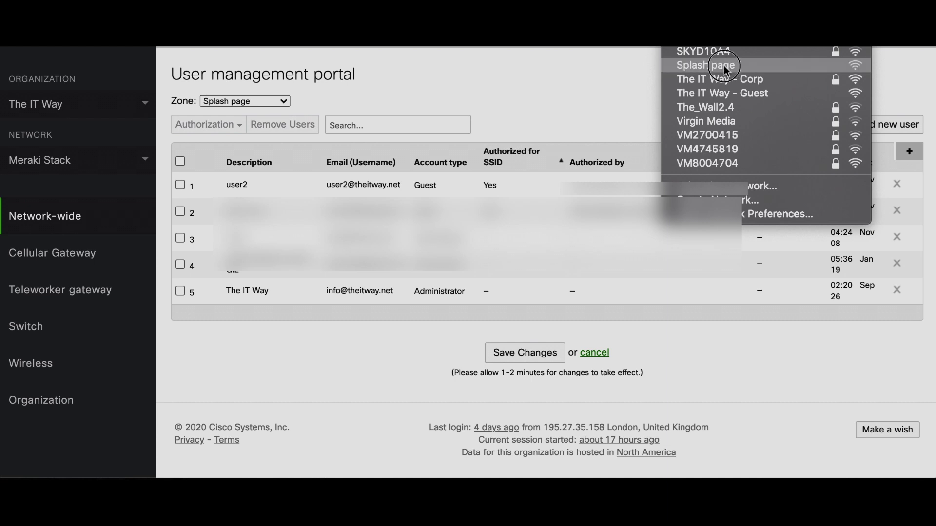
Step: Join the Splash page Wi-Fi, sign in as user2 with consent, then close the ESPN window
left_click(725, 67)
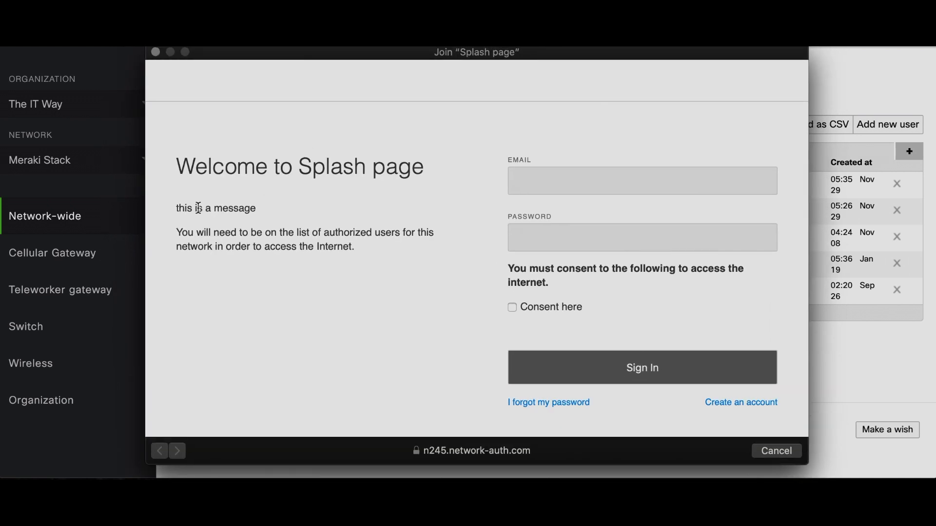
left_click(545, 184)
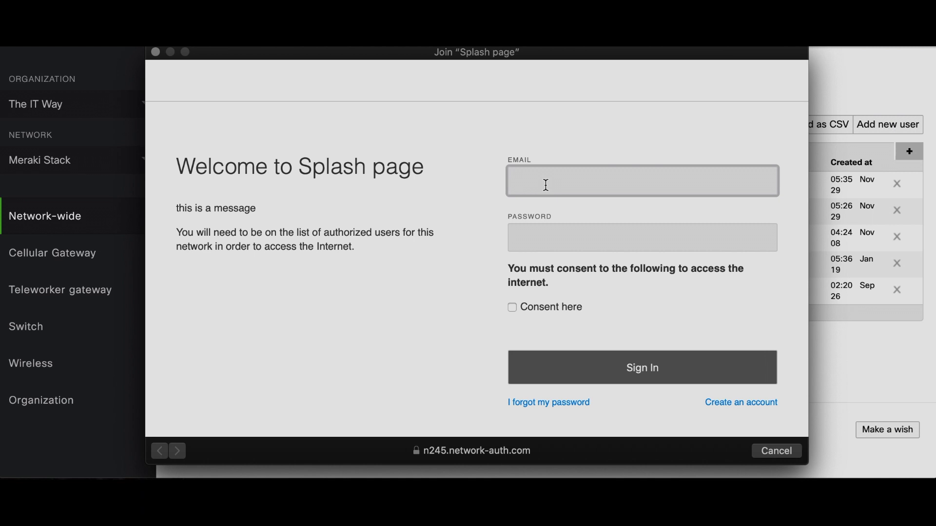
key("Tab")
type("•••••")
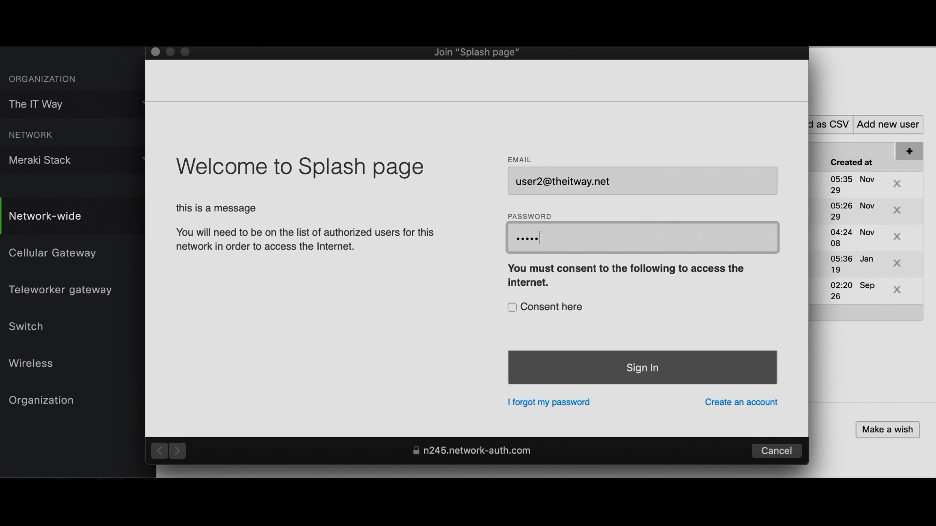
left_click(512, 307)
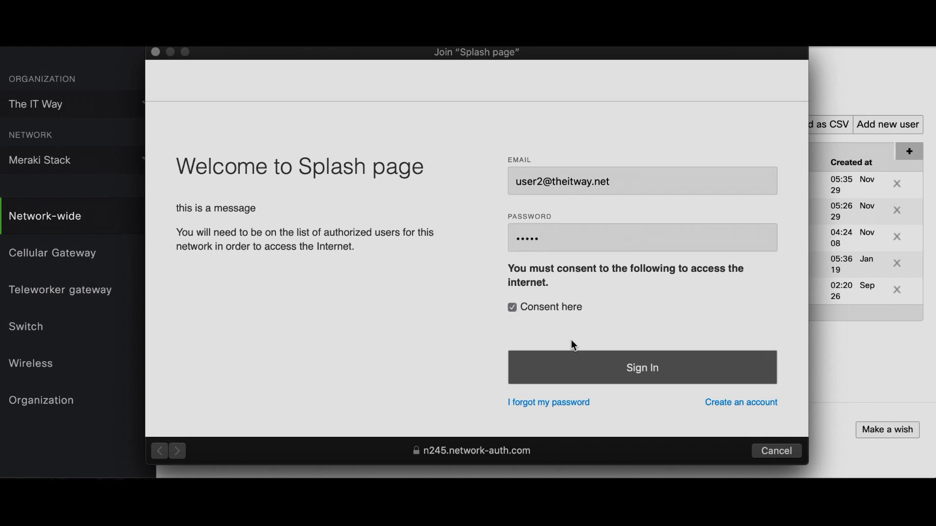
left_click(653, 374)
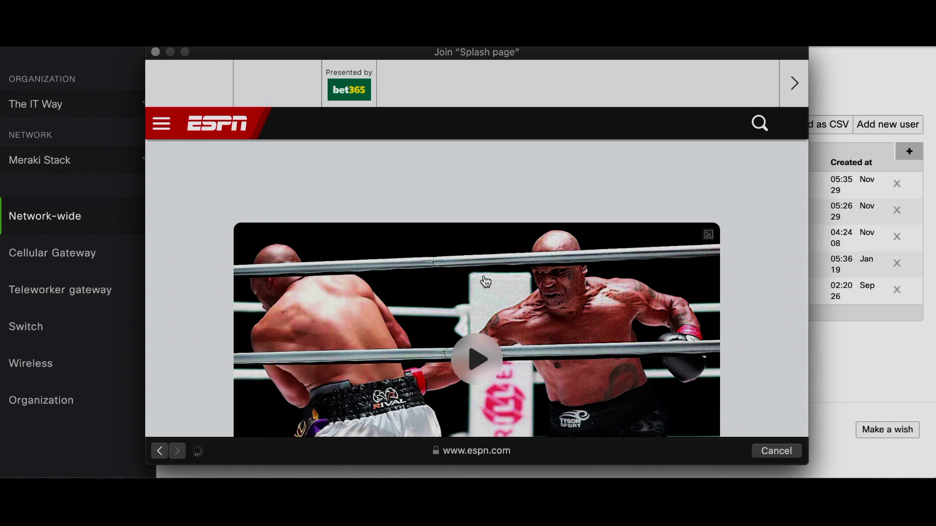
left_click(156, 53)
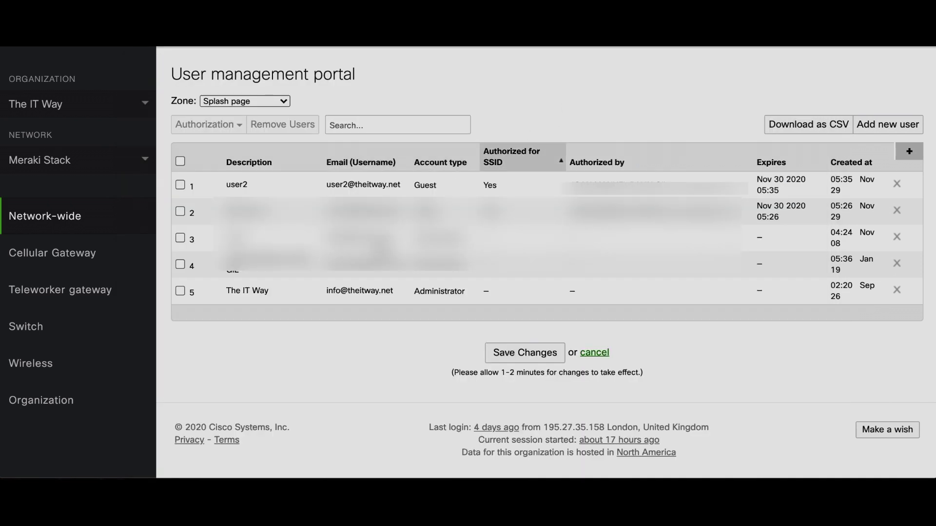
Step: Bring up the Splash page SSID's Access control settings, showing Open (no encryption) association
mouse_move(131, 367)
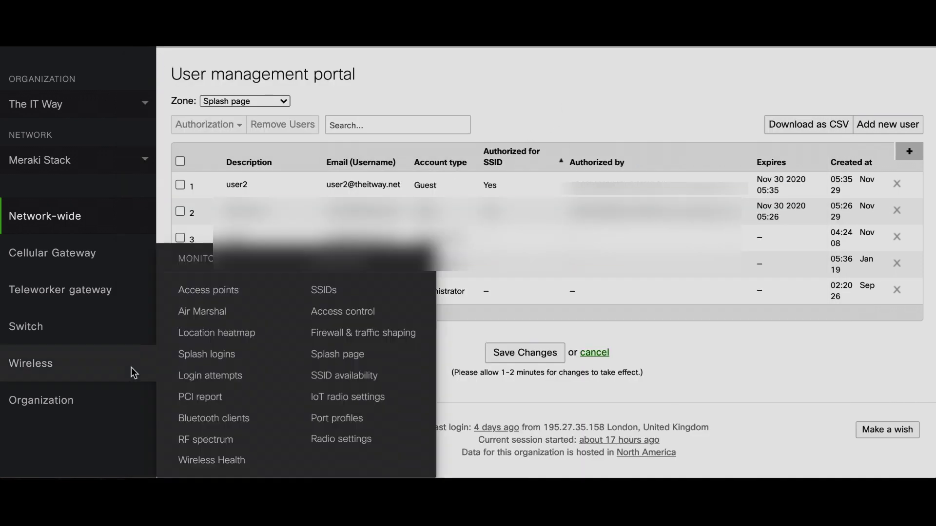
left_click(326, 312)
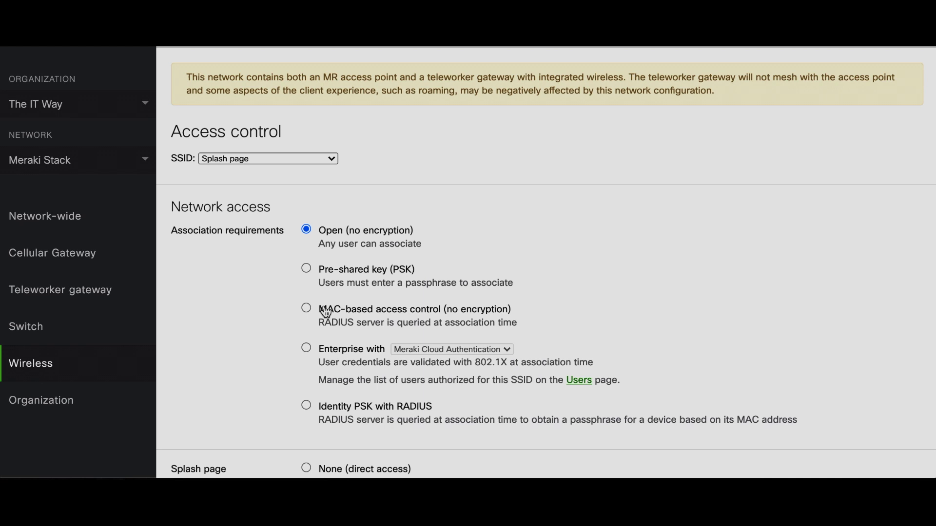
scroll(326, 313, "down", 7)
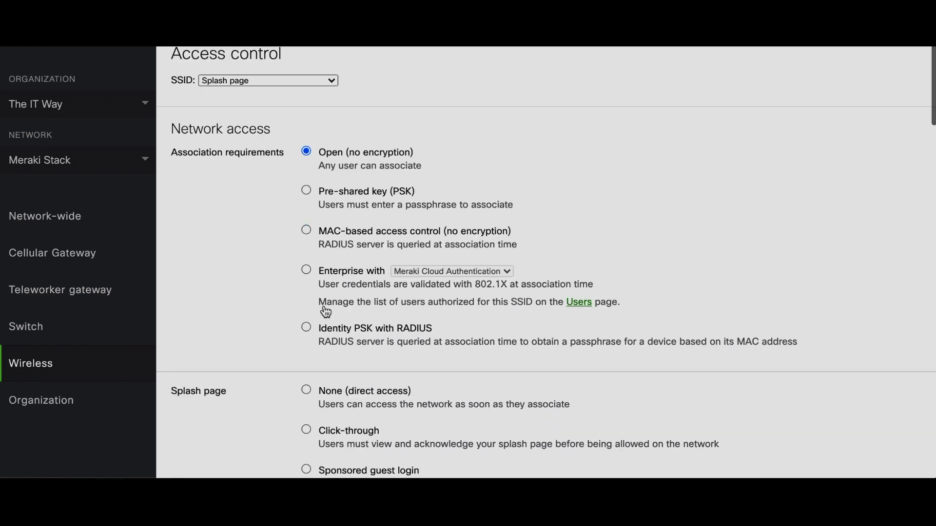